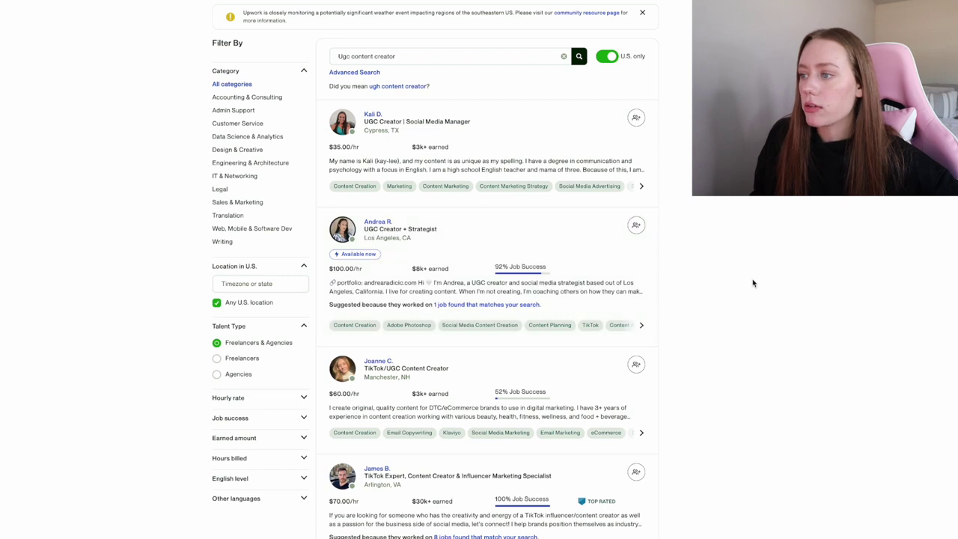
# - Browse the U.S.-only talent search results for "Ugc content creator"
pyautogui.scroll(-2, 717, 294)
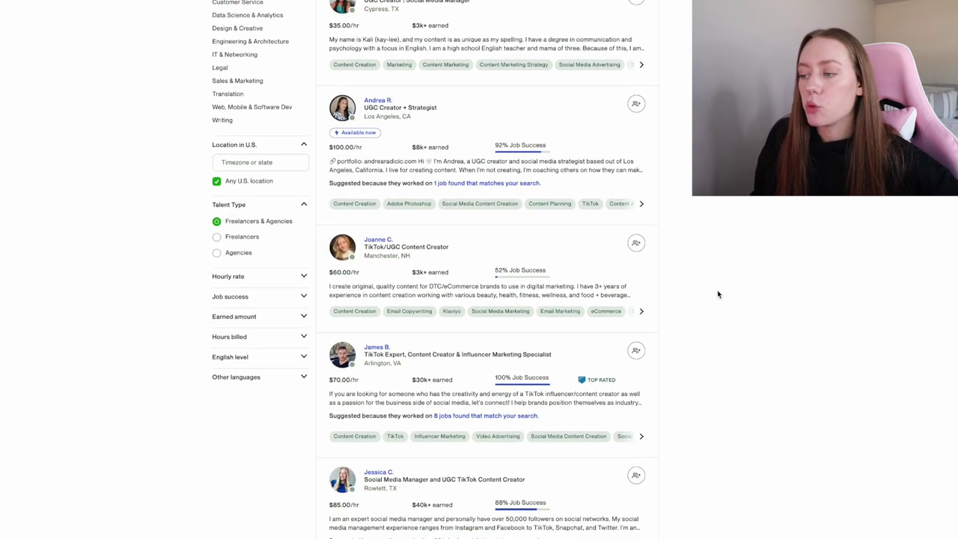
pyautogui.scroll(-2, 716, 294)
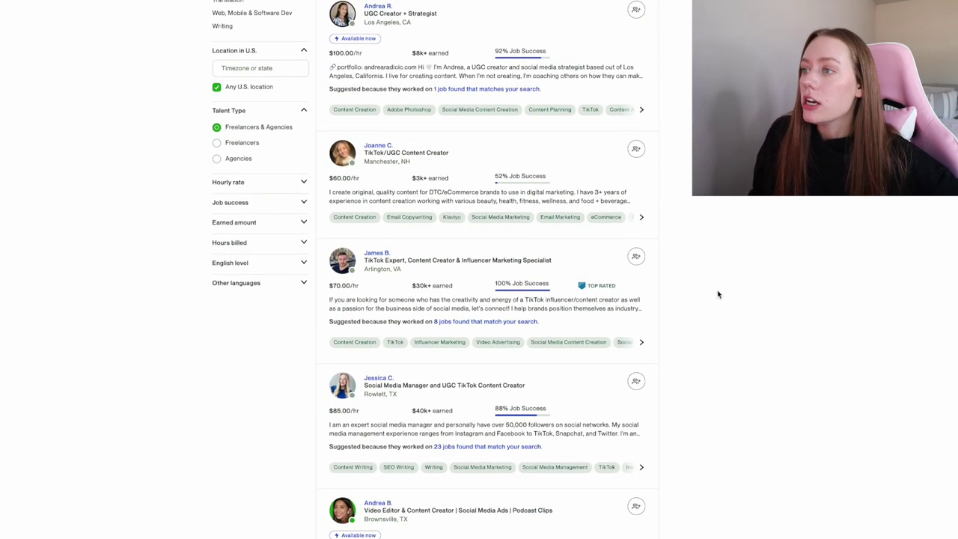
pyautogui.scroll(-2, 713, 282)
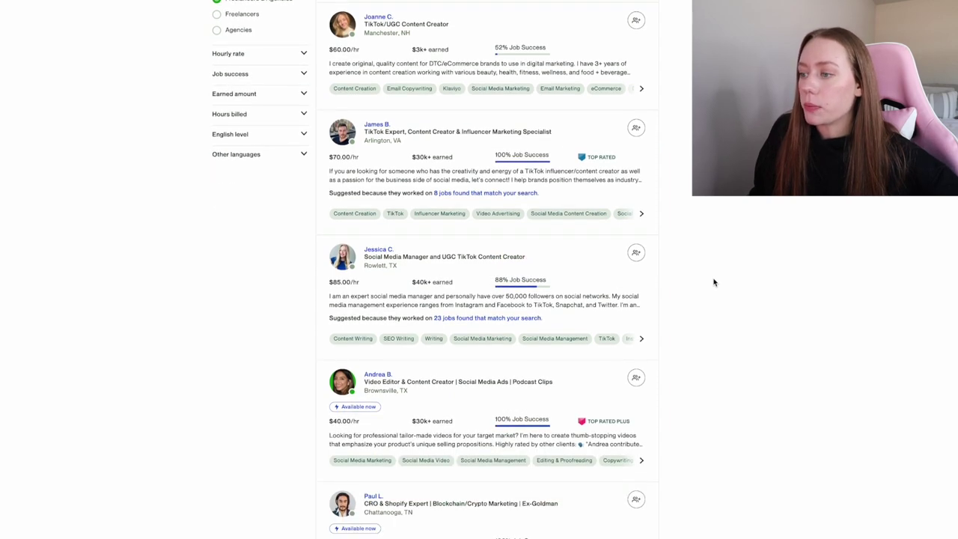
pyautogui.scroll(15, 713, 282)
pyautogui.scroll(-1, 713, 282)
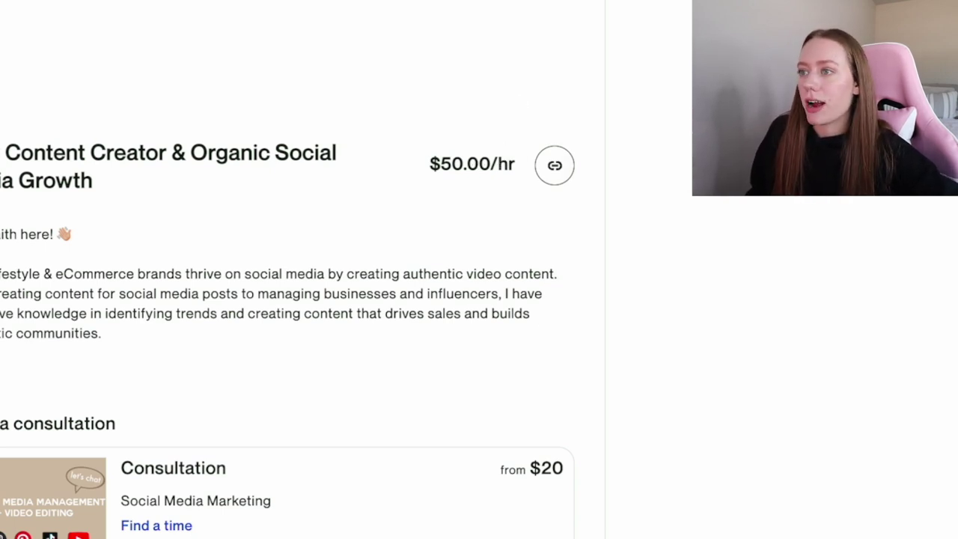
# - View the freelancer's Video Editing and Social Media Strategy profiles and return to the All work profile
pyautogui.click(149, 97)
pyautogui.click(178, 123)
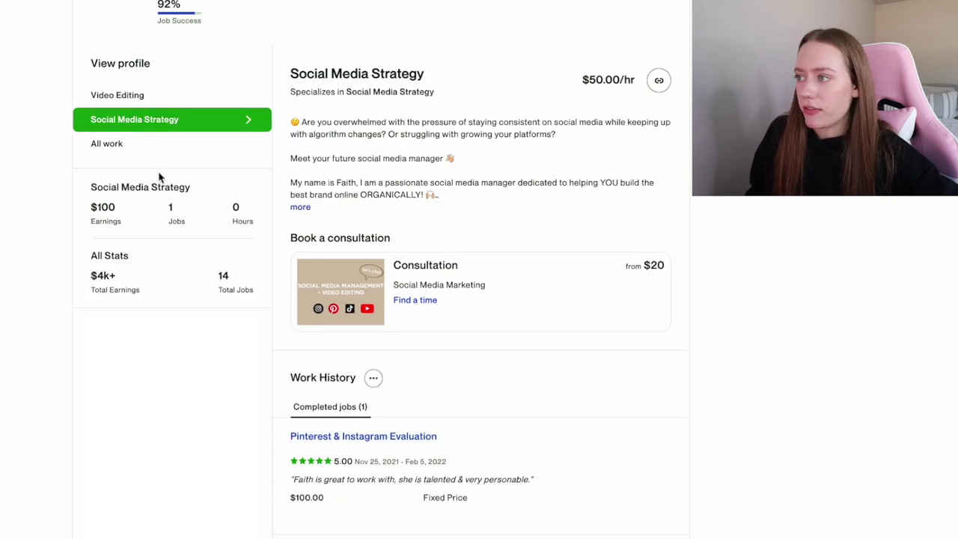
pyautogui.click(154, 143)
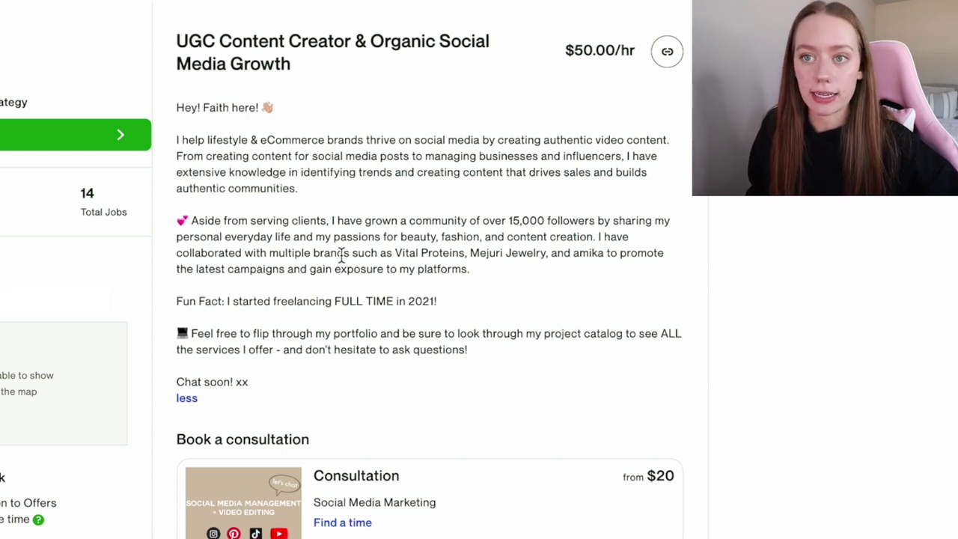
# - Highlight the fun fact about freelancing full time in the profile overview, and collapse the overview text
pyautogui.moveTo(454, 302); pyautogui.dragTo(206, 308)
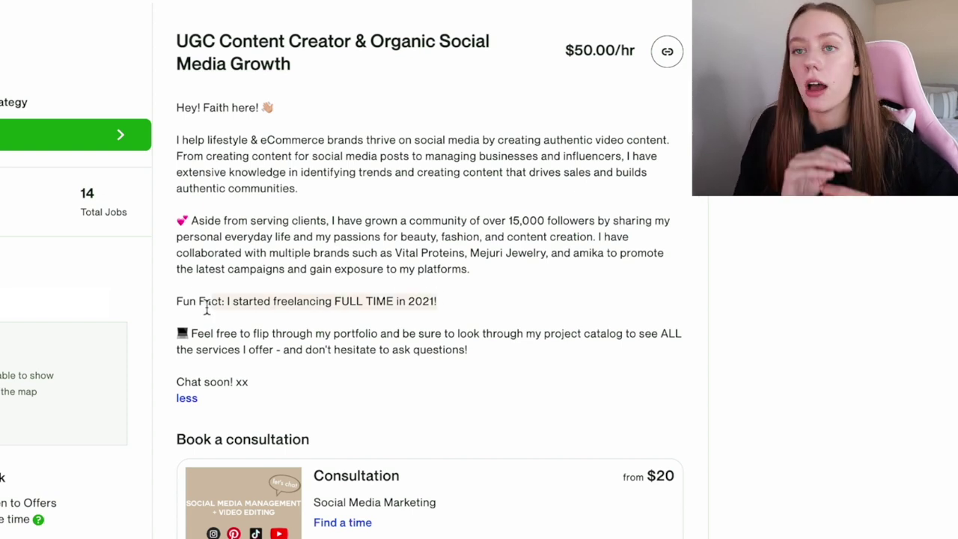
pyautogui.click(382, 303)
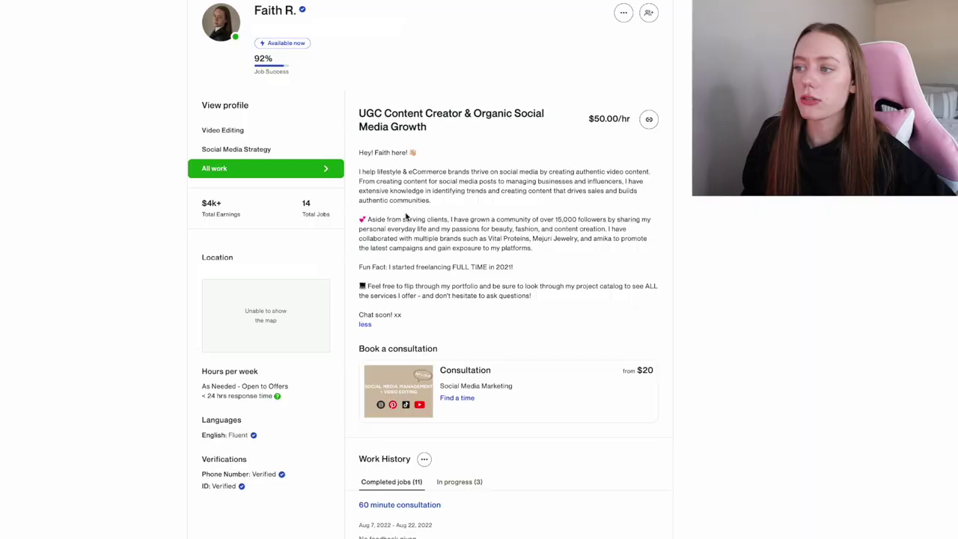
pyautogui.click(365, 327)
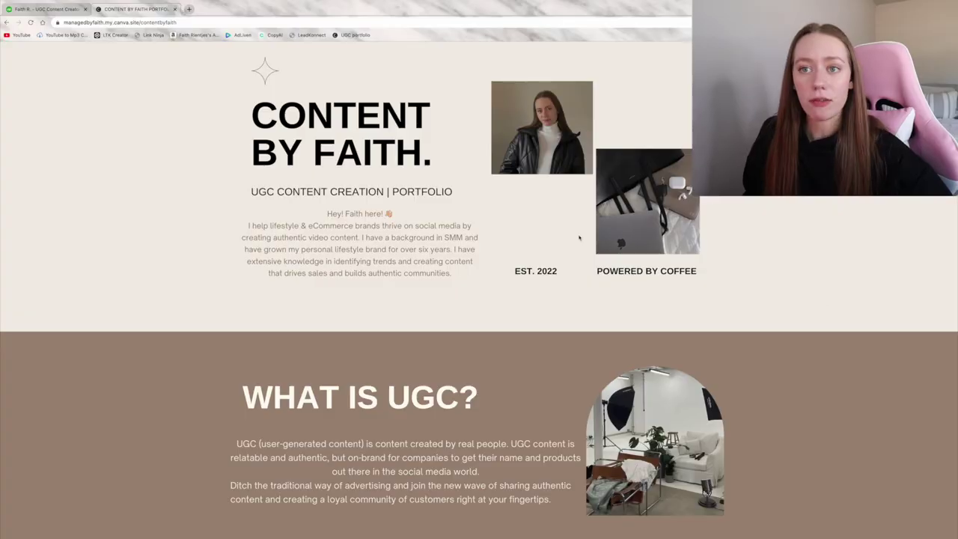
# - Switch from the portfolio site to the Upwork profile and look through its work history
pyautogui.scroll(-1, 576, 239)
pyautogui.scroll(1, 486, 259)
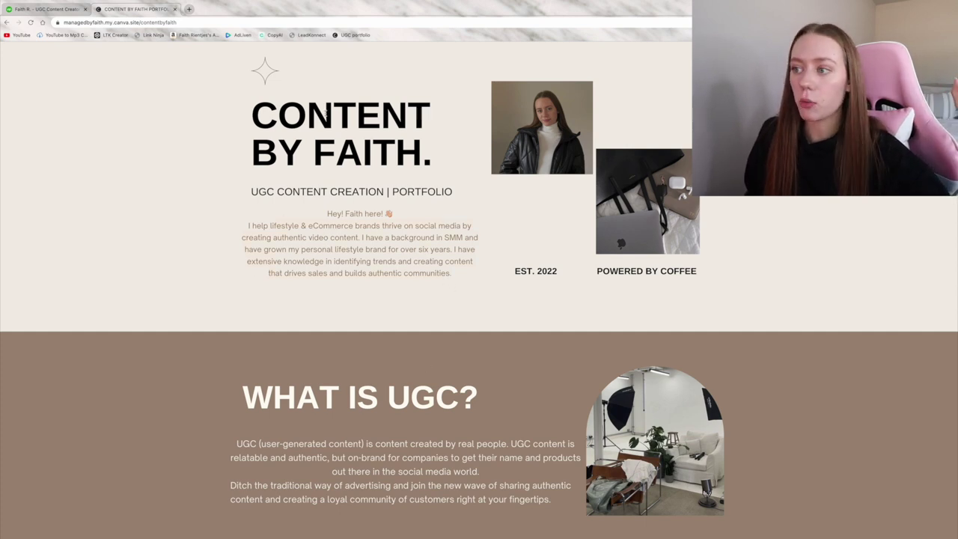
pyautogui.click(45, 9)
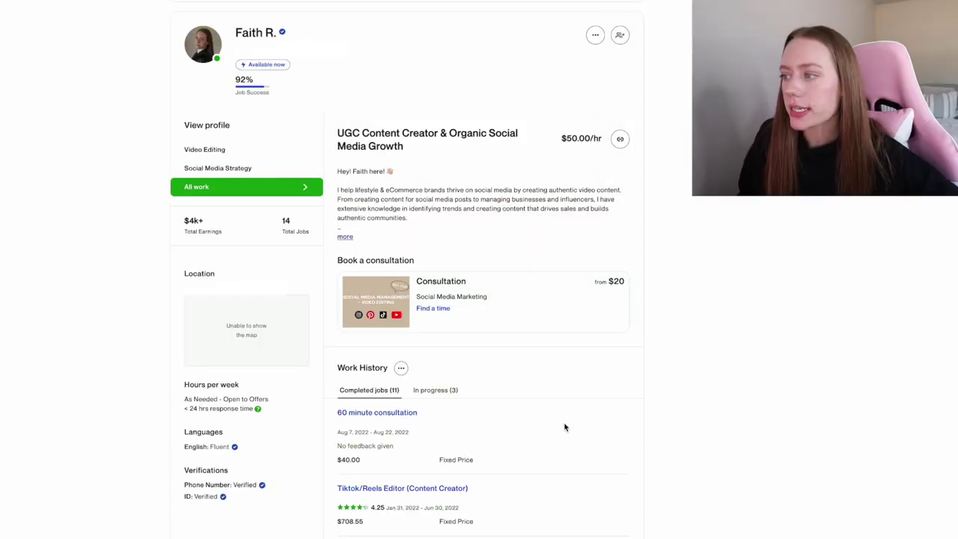
pyautogui.scroll(-5, 511, 411)
pyautogui.scroll(-10, 457, 472)
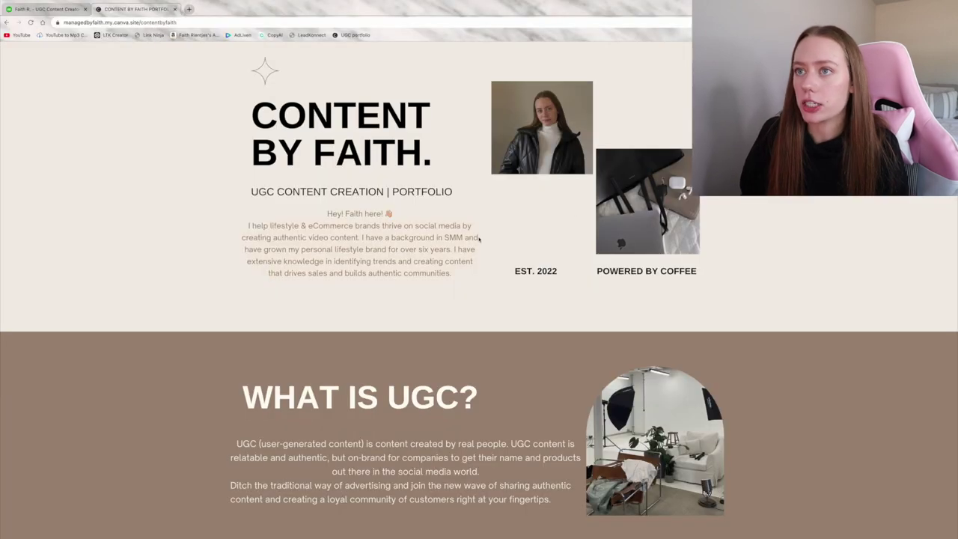
# - Examine the UGC portfolio site's introduction, Past Projects and analytics sections
pyautogui.scroll(-3, 478, 238)
pyautogui.scroll(-5, 479, 238)
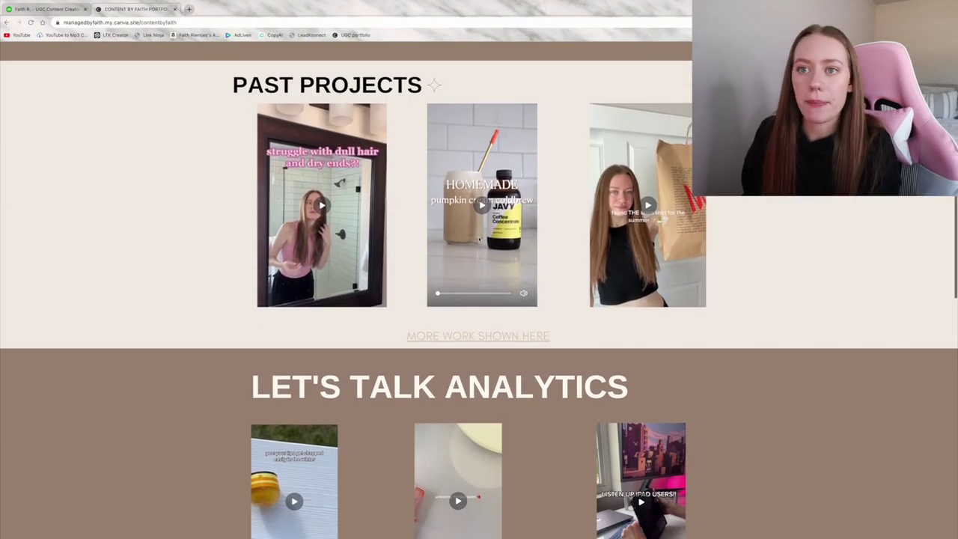
pyautogui.scroll(-3, 478, 238)
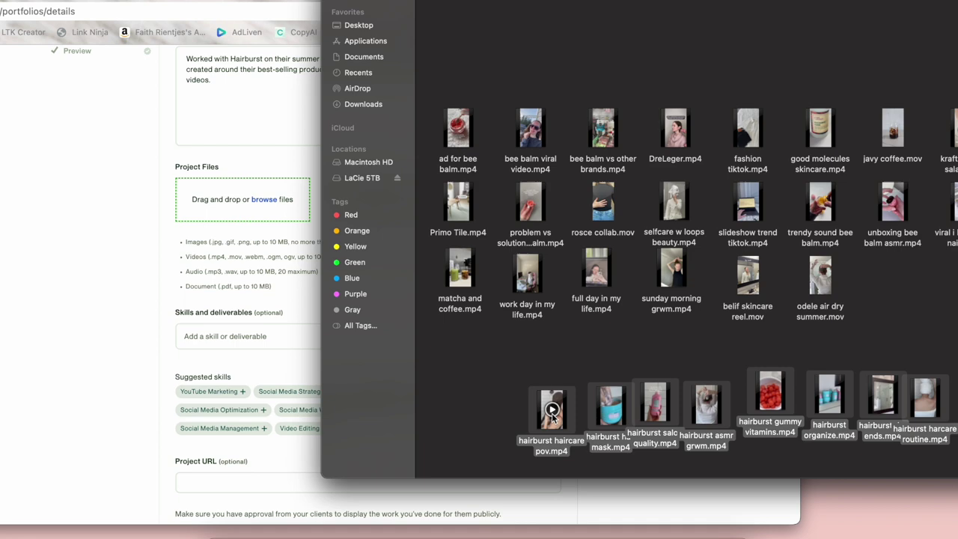
# - Add the selected hairburst videos to the portfolio project's files and include Content Creation among its skills
pyautogui.moveTo(683, 427); pyautogui.dragTo(272, 184)
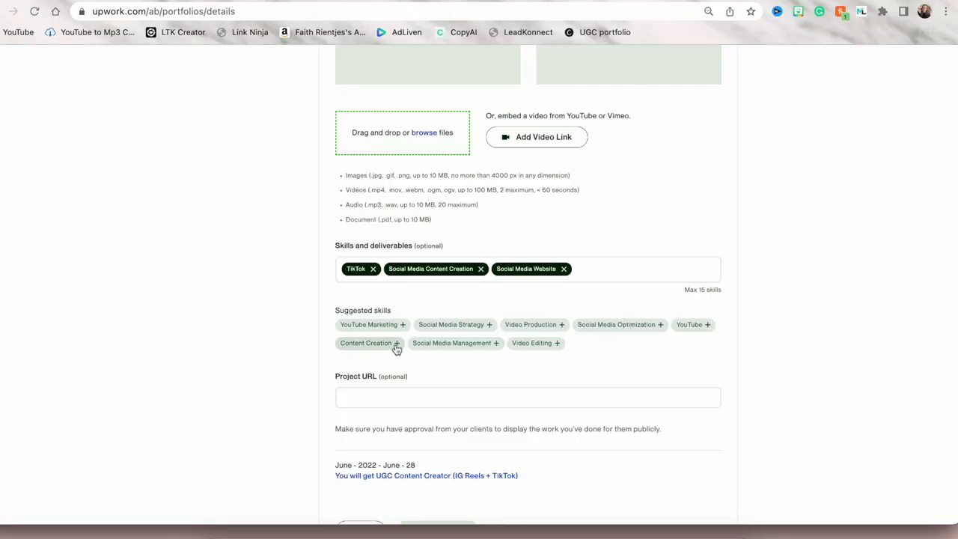
pyautogui.click(395, 343)
pyautogui.click(454, 362)
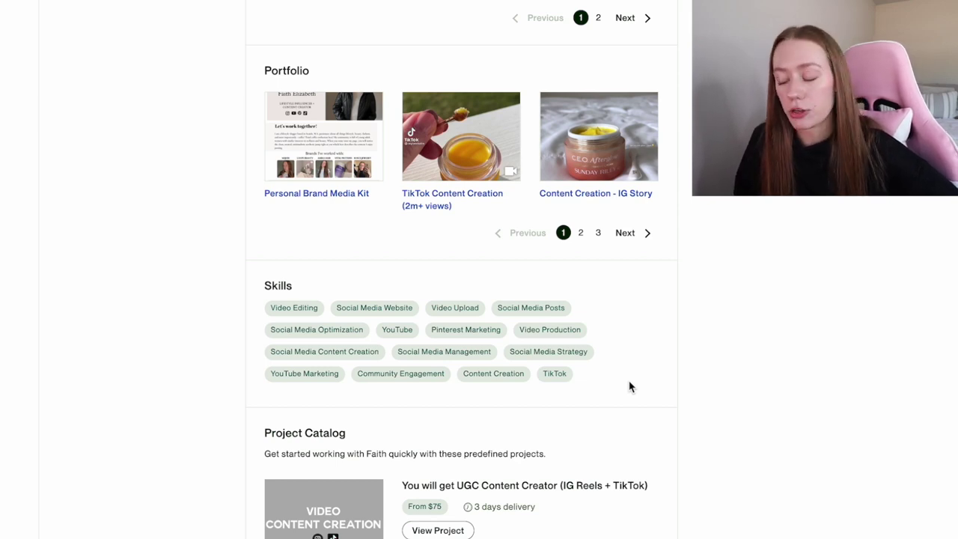
# - Examine the skills listed on the freelancer profile below the portfolio
pyautogui.scroll(-1, 628, 386)
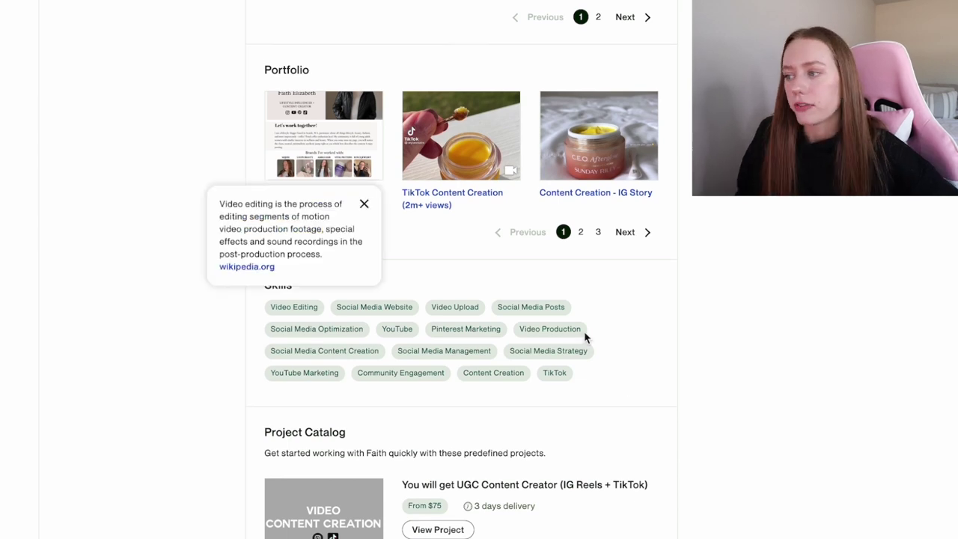
pyautogui.moveTo(462, 383)
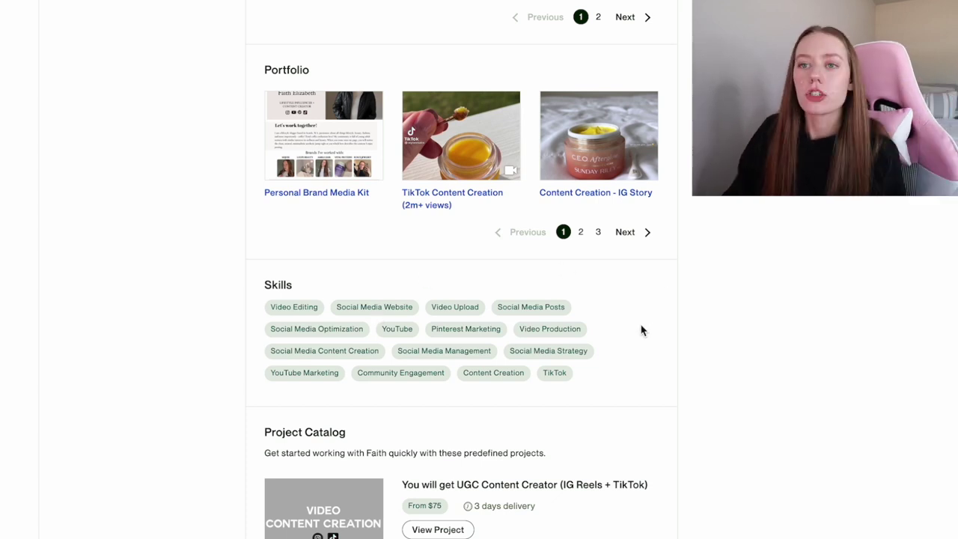
pyautogui.moveTo(583, 330)
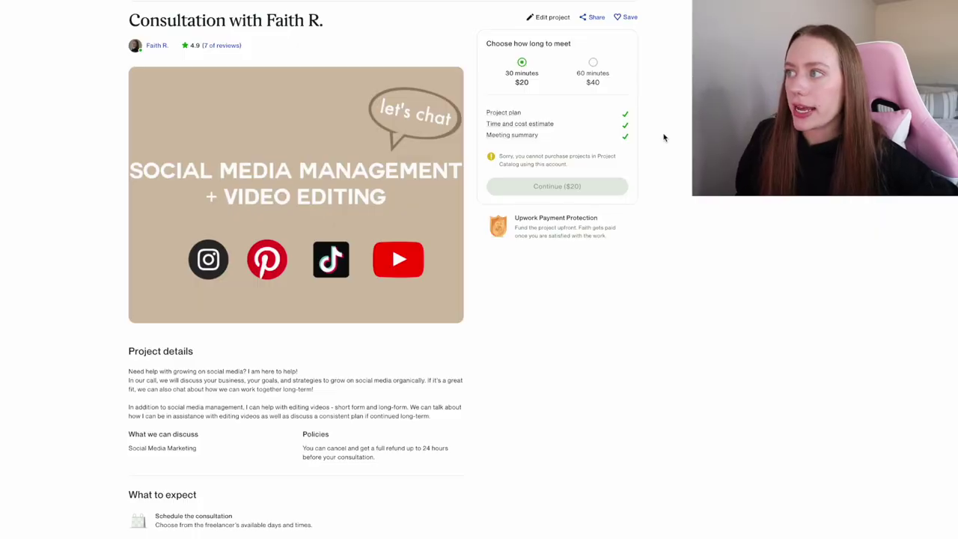
# - Open the "You will get UGC Content Creator (IG Reels + TikTok)" project for editing and review its title
pyautogui.moveTo(600, 119)
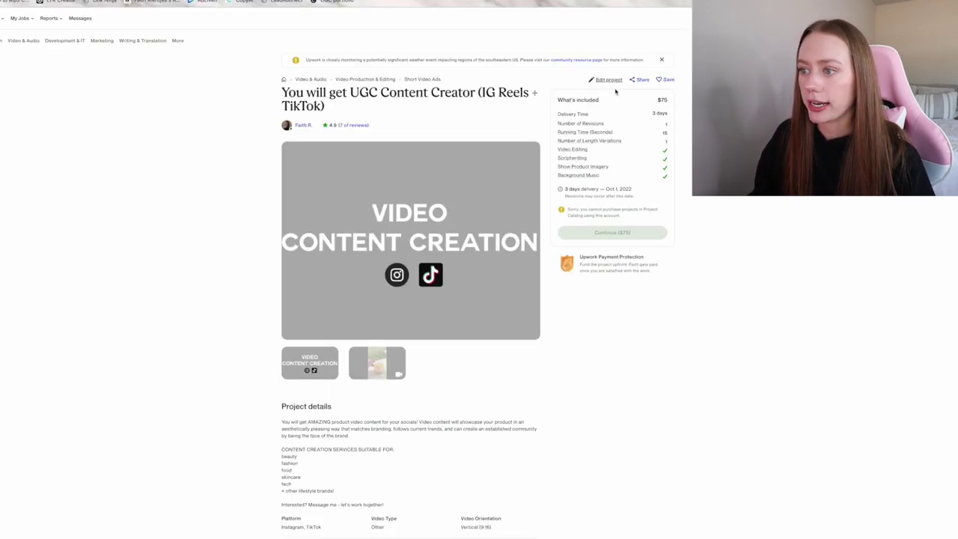
pyautogui.click(607, 82)
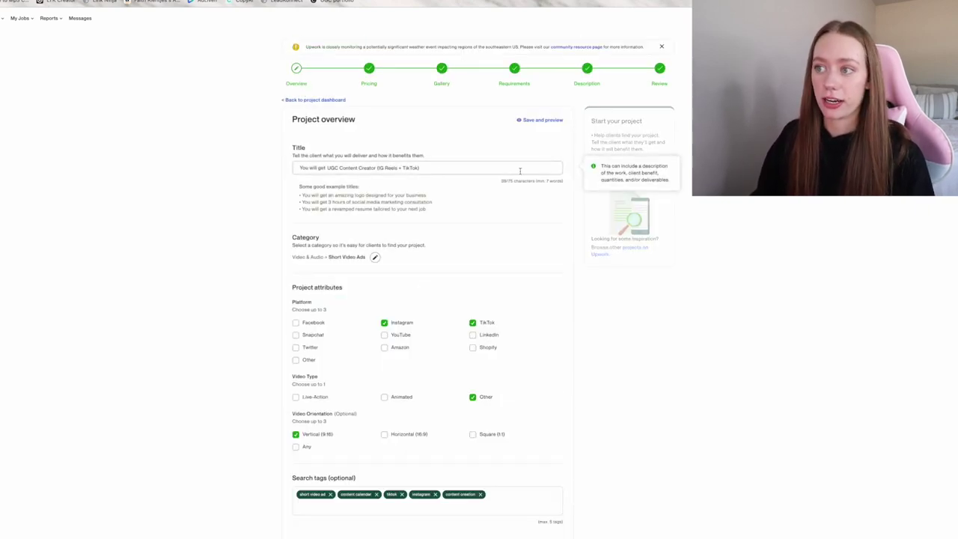
pyautogui.moveTo(404, 169)
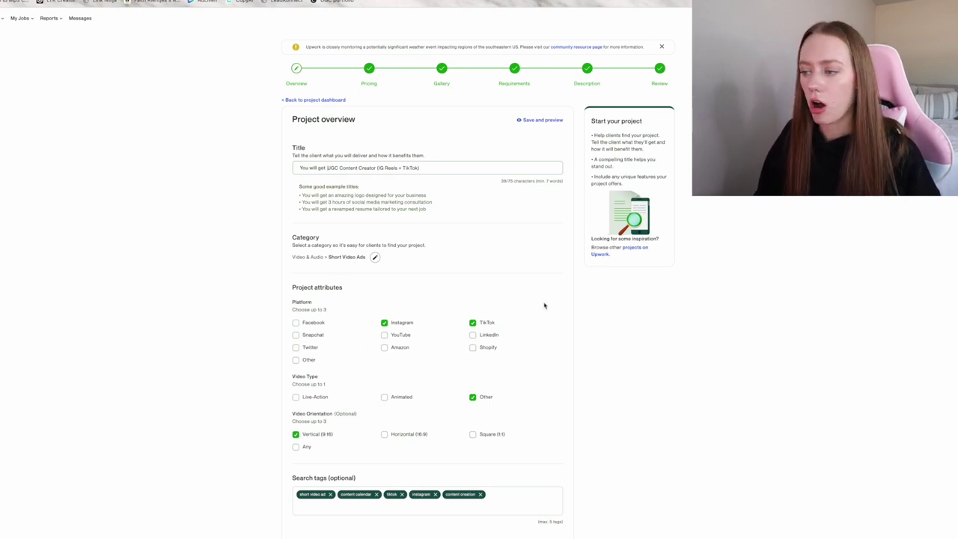
# - Open the project's pricing setup and examine the 3 Tiers option, delivery days and number of revisions
pyautogui.click(370, 79)
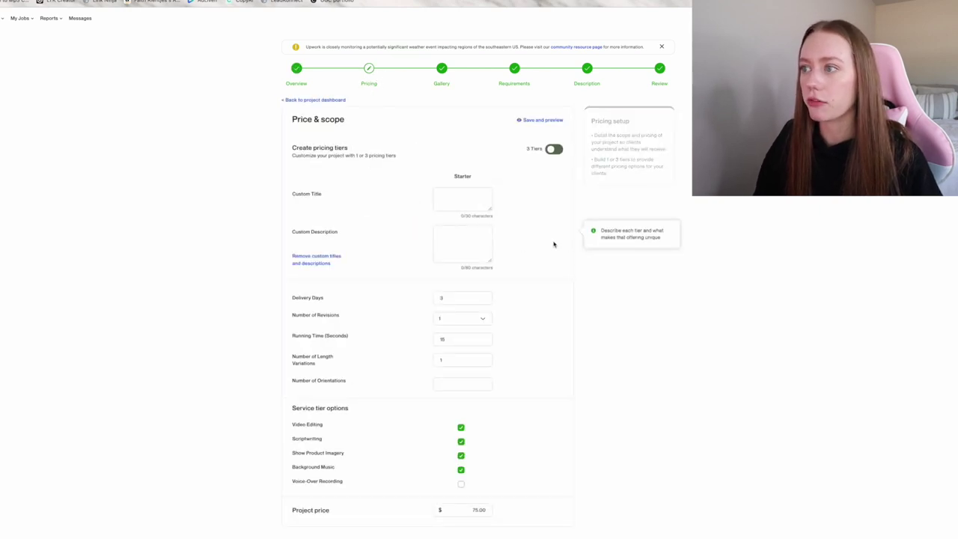
pyautogui.scroll(-1, 553, 243)
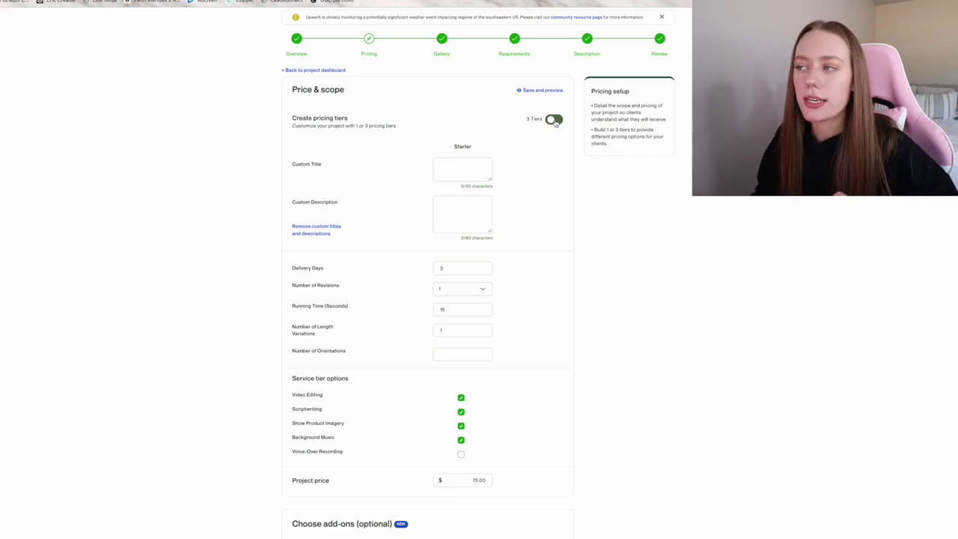
pyautogui.moveTo(504, 172)
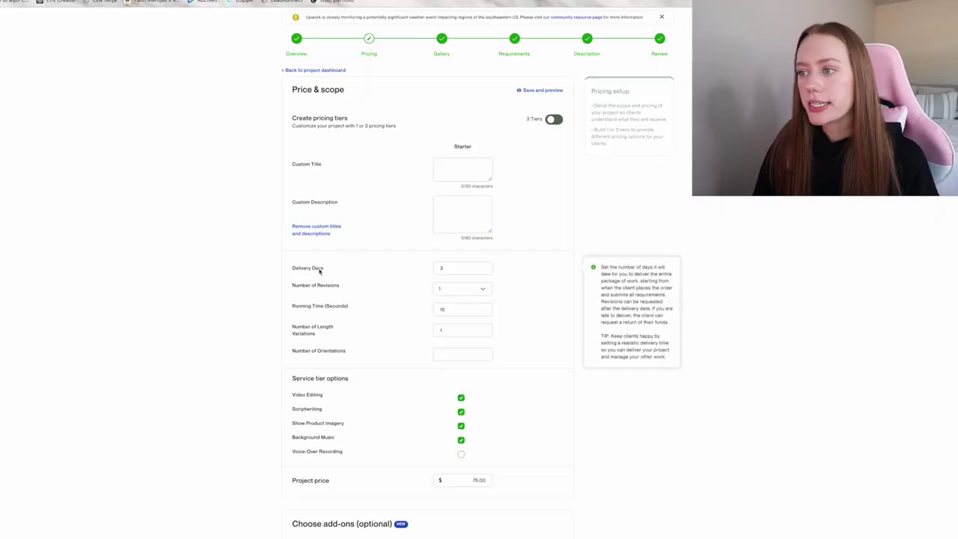
pyautogui.moveTo(338, 292)
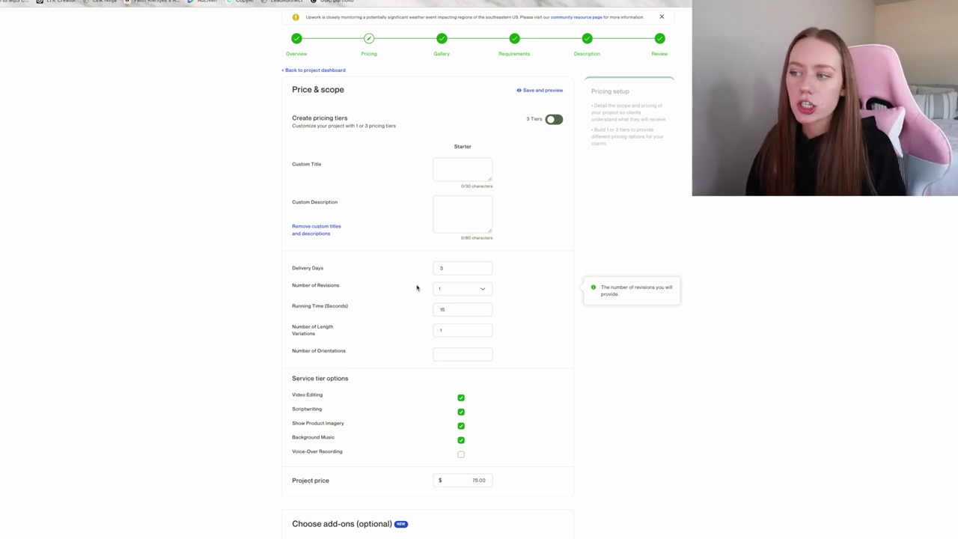
pyautogui.click(453, 268)
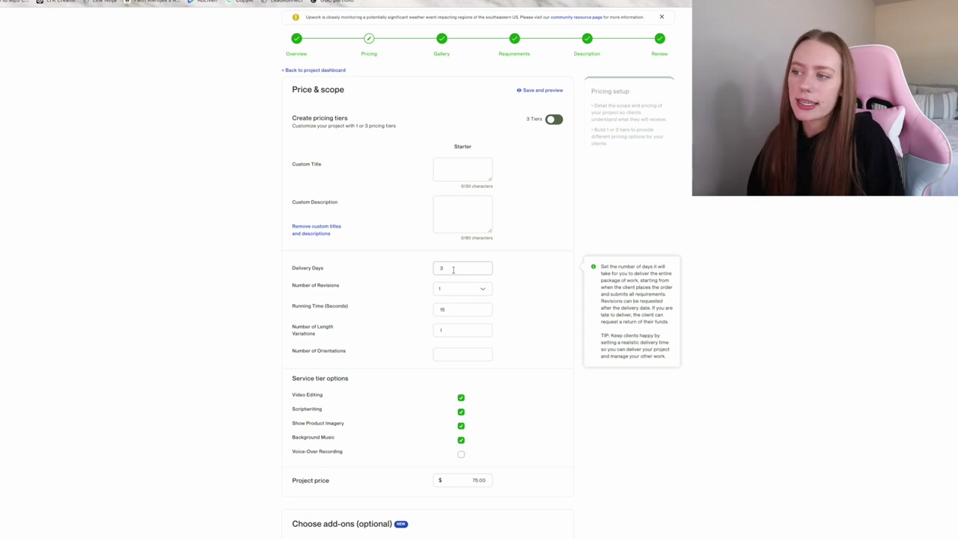
pyautogui.click(429, 275)
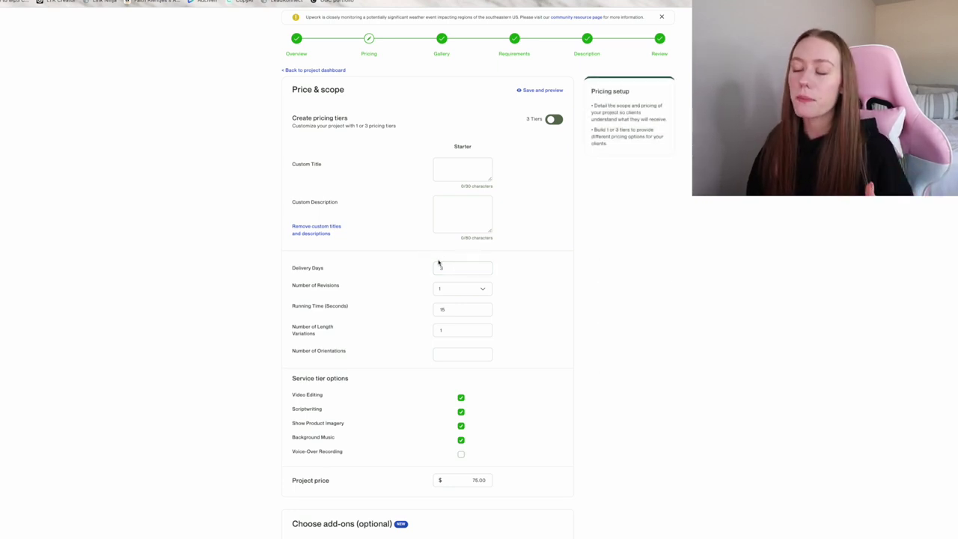
pyautogui.moveTo(528, 265)
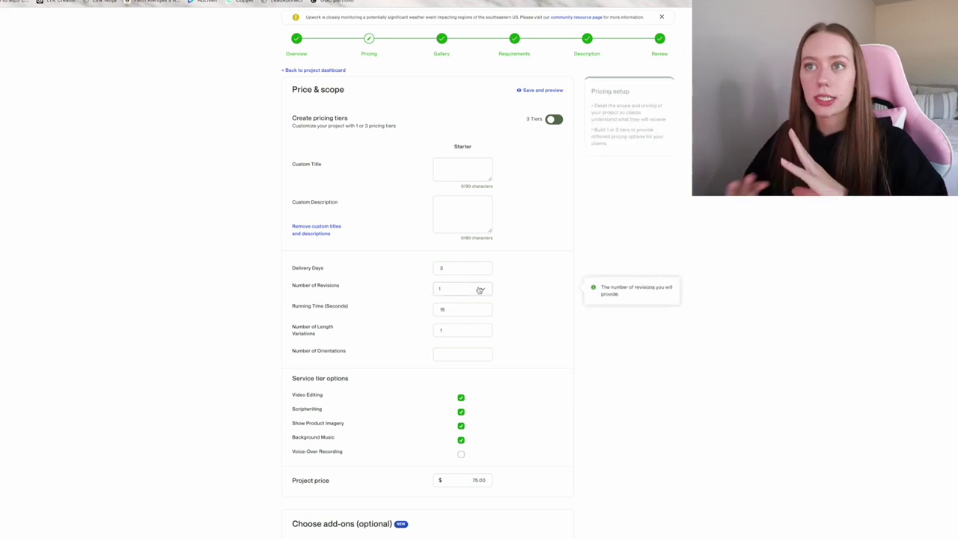
pyautogui.moveTo(456, 265)
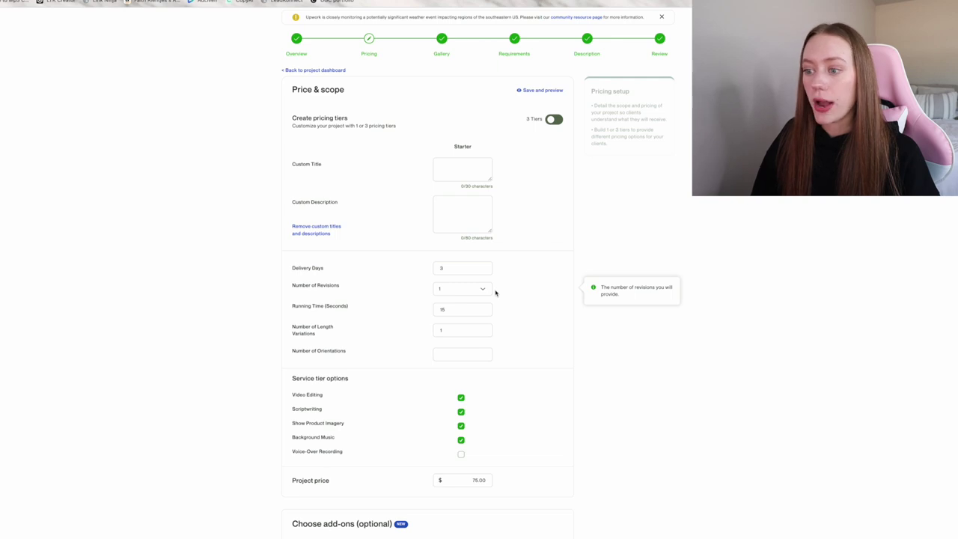
# - Review the service tier options, project price and optional add-ons such as fast delivery, additional revision and voice-over
pyautogui.scroll(-5, 549, 321)
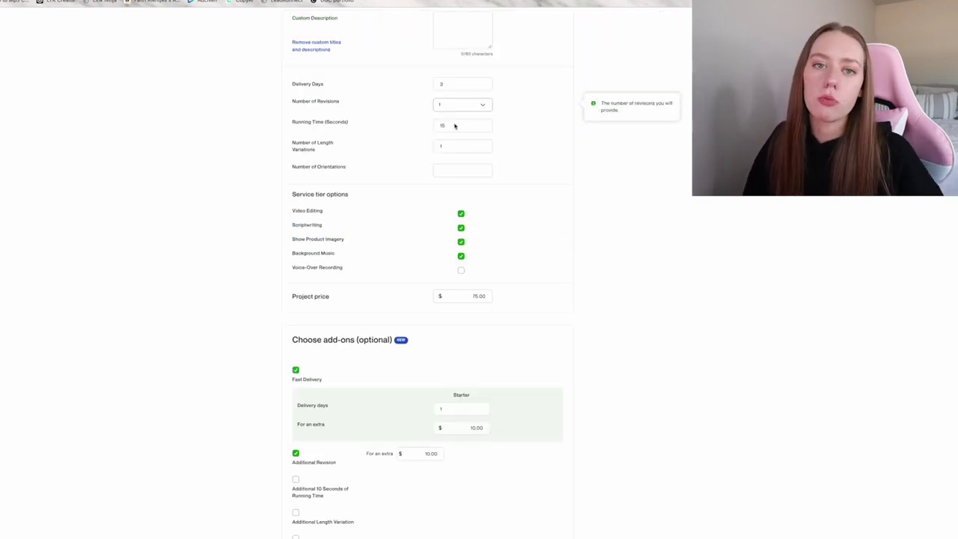
pyautogui.write('1')
pyautogui.scroll(-2, 441, 410)
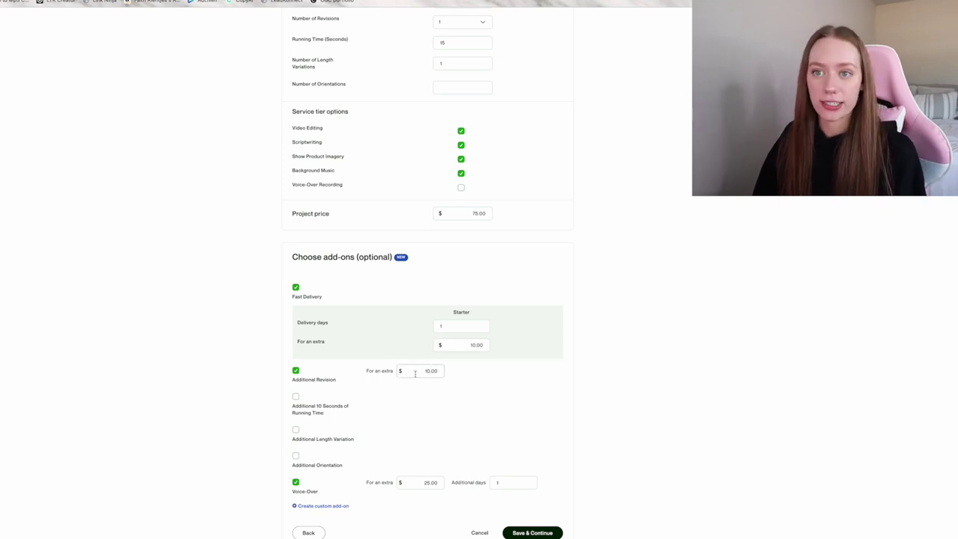
pyautogui.scroll(1, 415, 373)
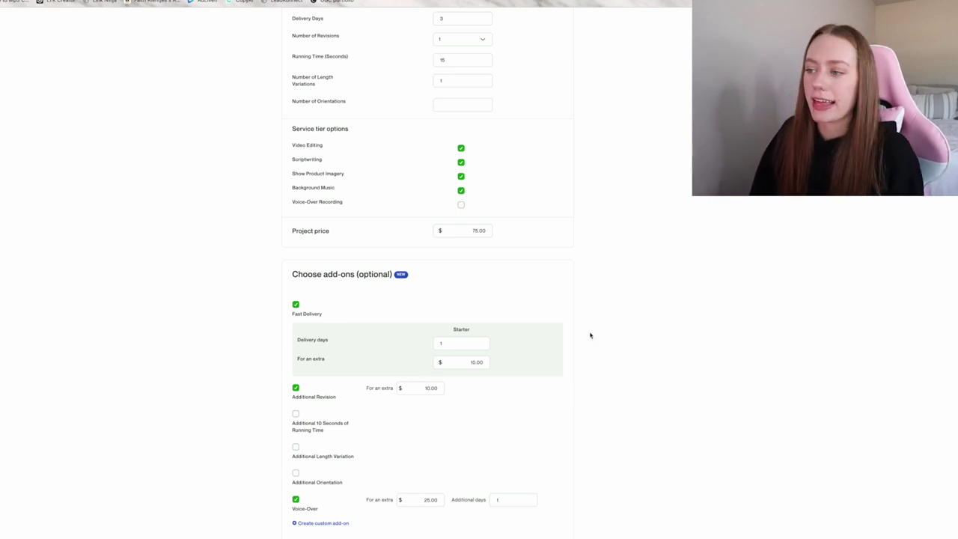
pyautogui.scroll(3, 513, 274)
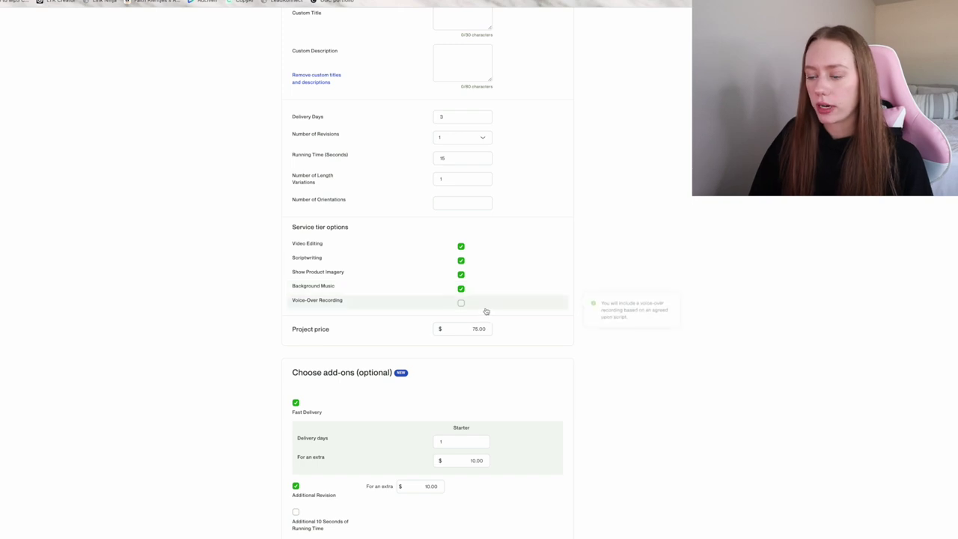
pyautogui.scroll(-3, 485, 311)
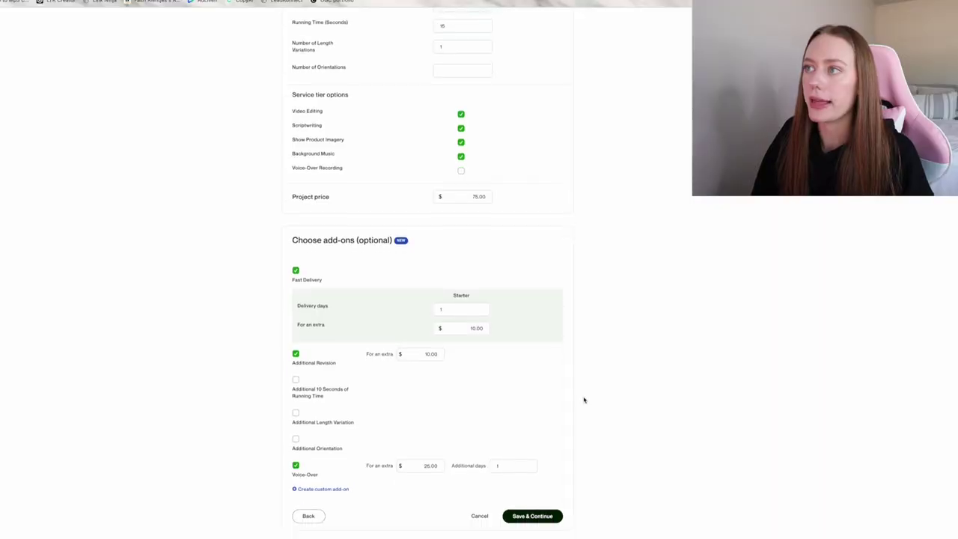
# - Leave the pricing setup and open the Gallery stage of the UGC Content Creator project
pyautogui.scroll(3, 583, 398)
pyautogui.scroll(5, 584, 398)
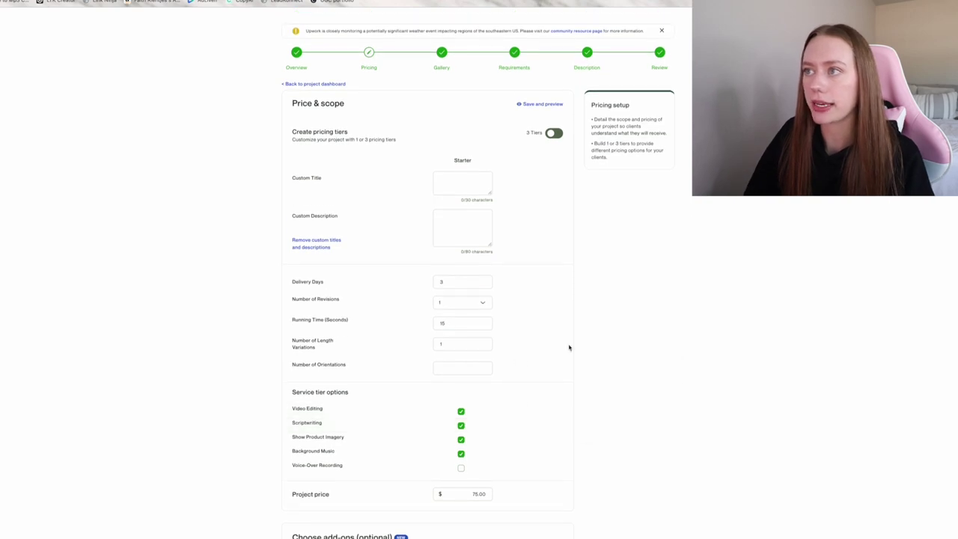
pyautogui.click(441, 52)
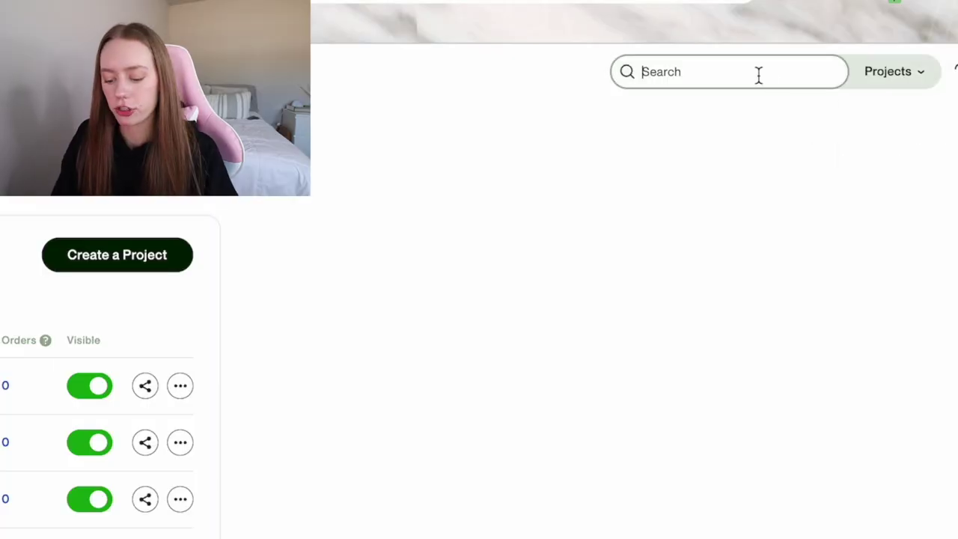
# - Search the project catalog for "UGC CONTENT" and browse the competing listings' thumbnails, titles, starting prices and delivery times
pyautogui.write('UGC CONTENT')
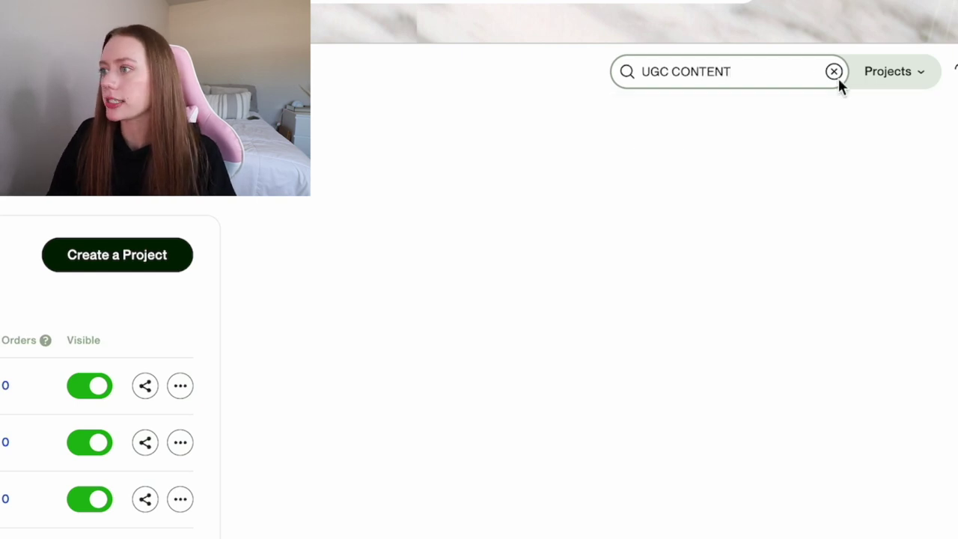
pyautogui.press('Return')
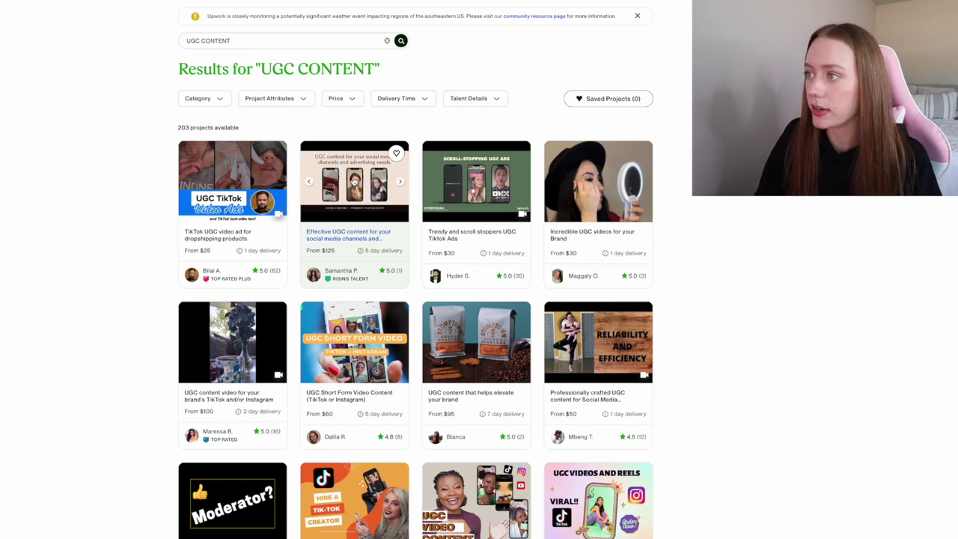
pyautogui.scroll(-2, 696, 295)
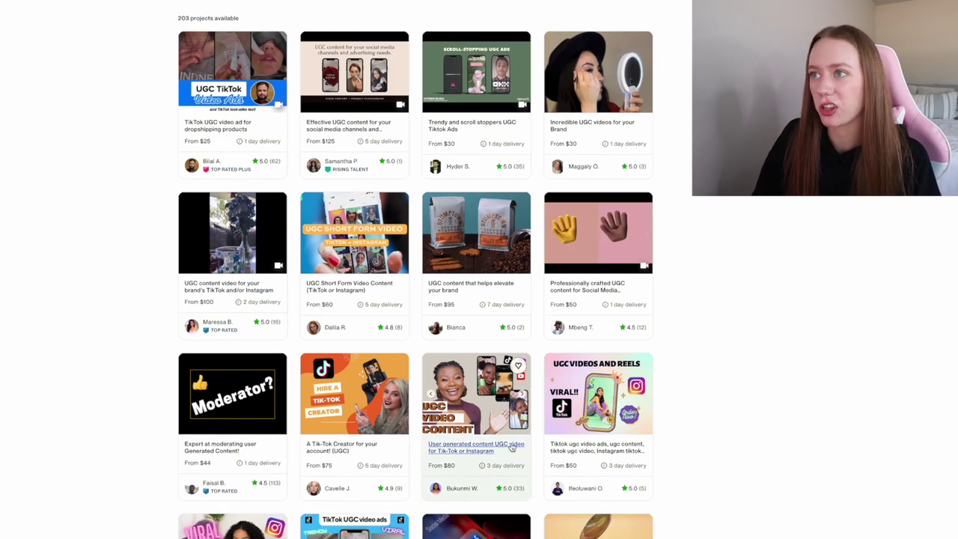
pyautogui.scroll(2, 878, 291)
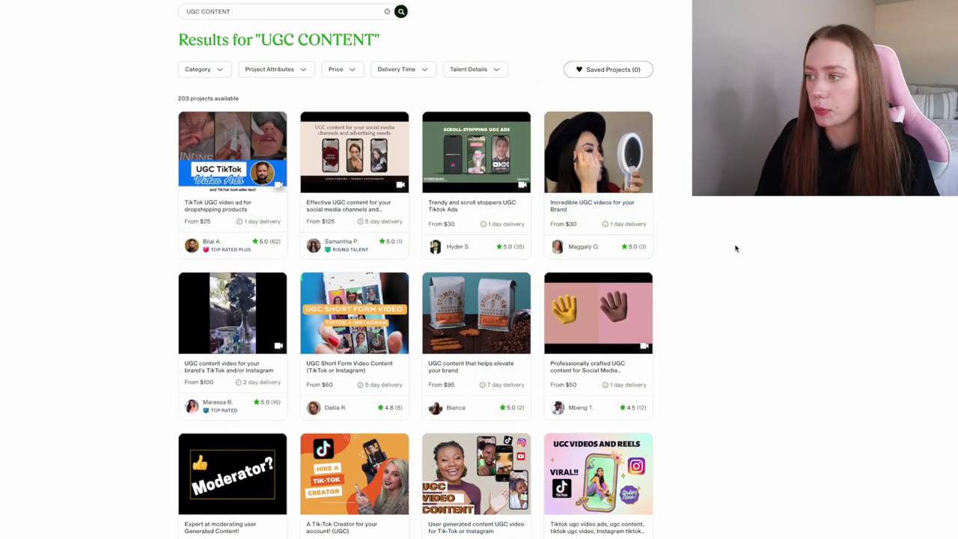
pyautogui.scroll(-2, 724, 243)
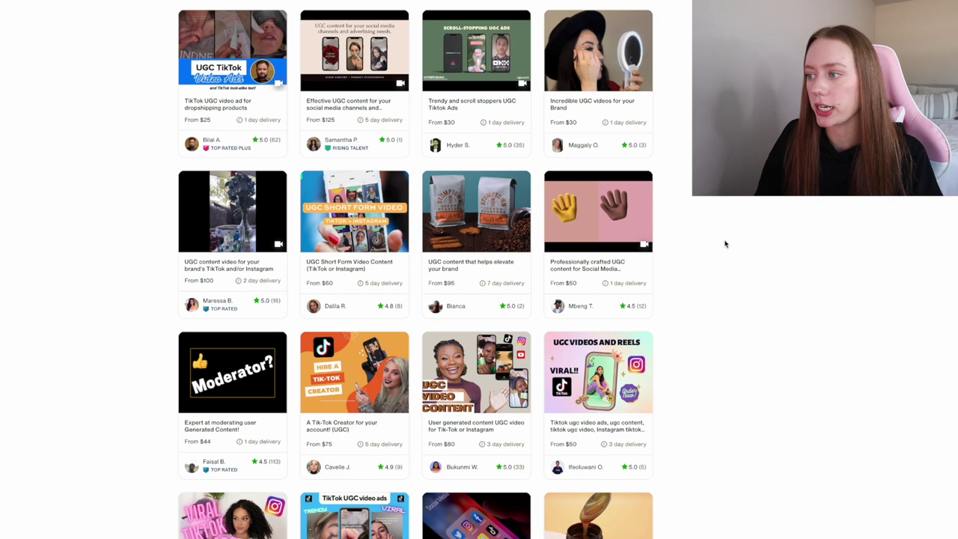
pyautogui.scroll(-2, 725, 243)
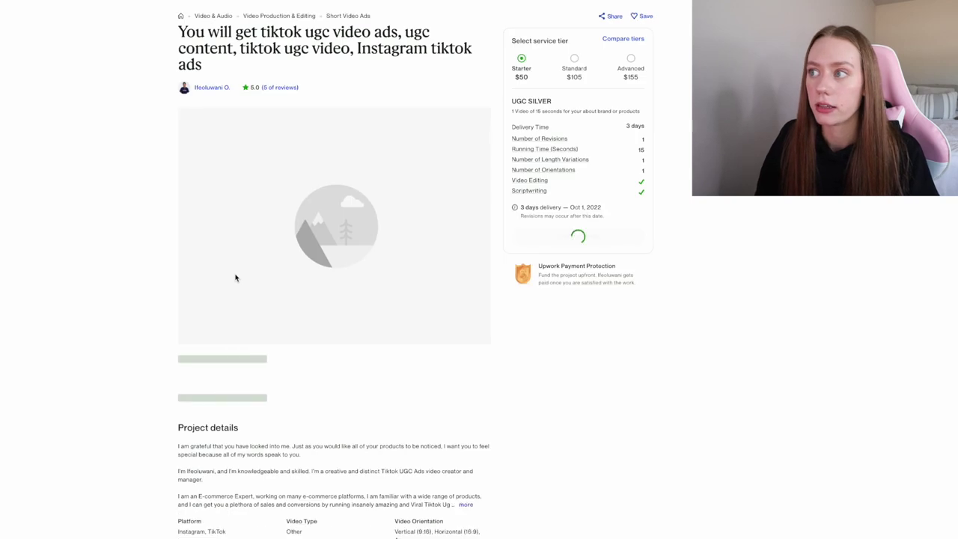
# - Review the project details and compare the Starter, Standard and Advanced tiers in the TikTok UGC video ads listing
pyautogui.scroll(-1, 234, 278)
pyautogui.scroll(-2, 474, 425)
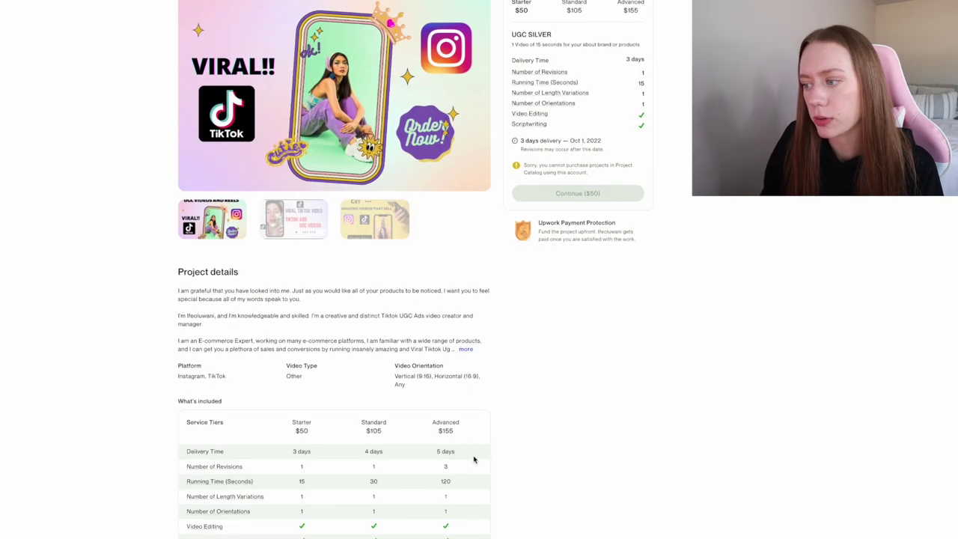
pyautogui.scroll(-1, 385, 523)
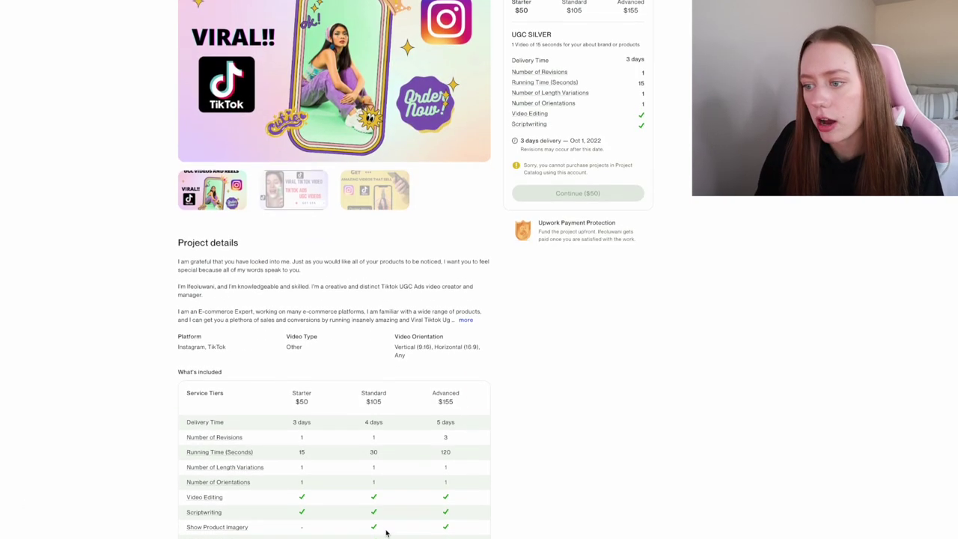
pyautogui.scroll(-1, 474, 424)
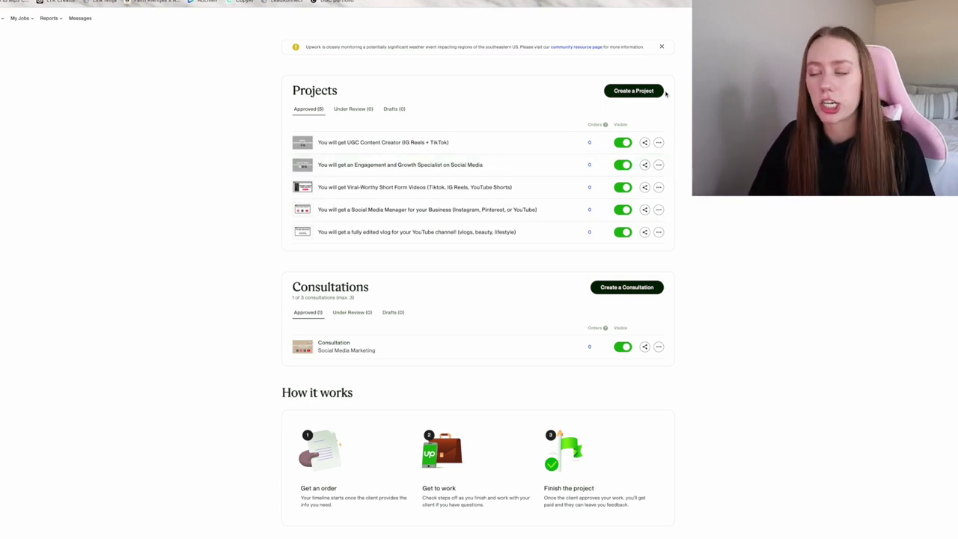
pyautogui.scroll(-1, 656, 94)
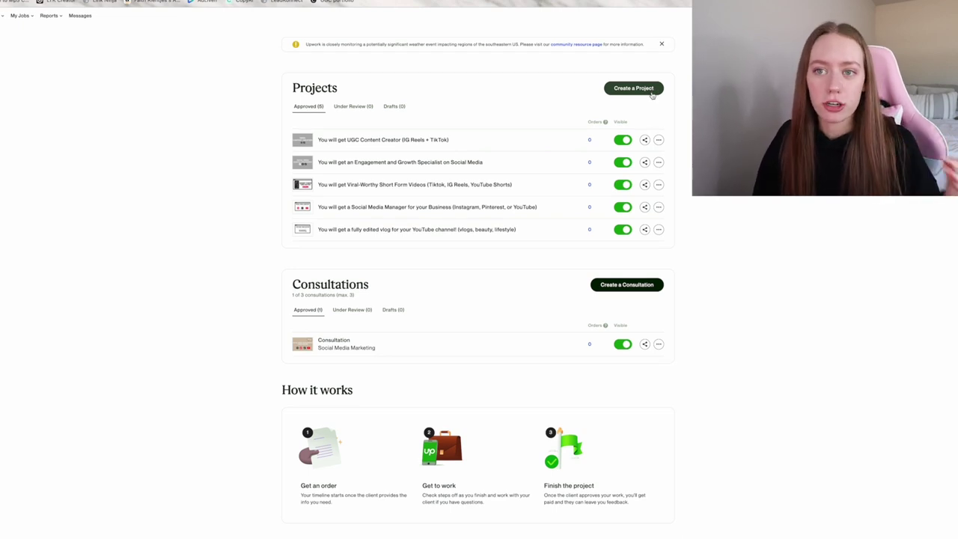